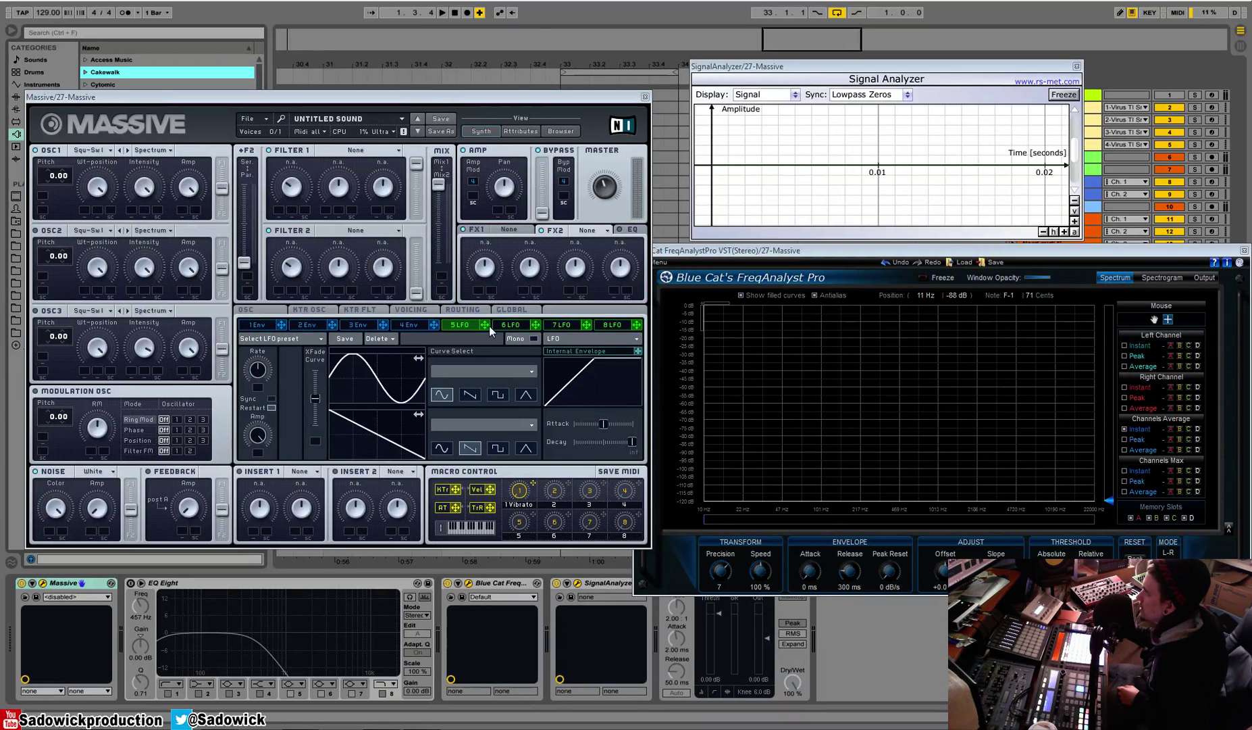
# - Assign LFO 5 to the mod slot under Filter 1's first knob with a modulation amount
pyautogui.moveTo(489, 326); pyautogui.dragTo(278, 210)
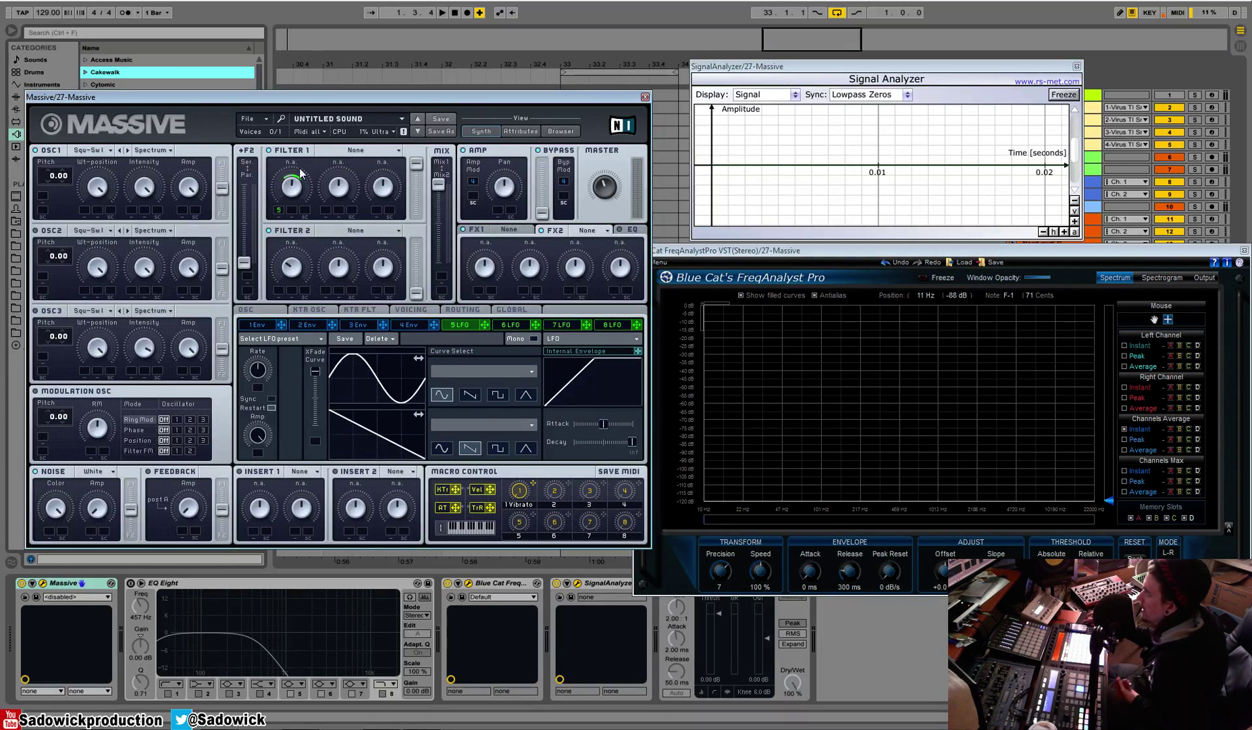
# - Set Filter 1 to Lowpass 4 and widen LFO 5's cutoff modulation range
pyautogui.click(356, 150)
pyautogui.click(349, 160)
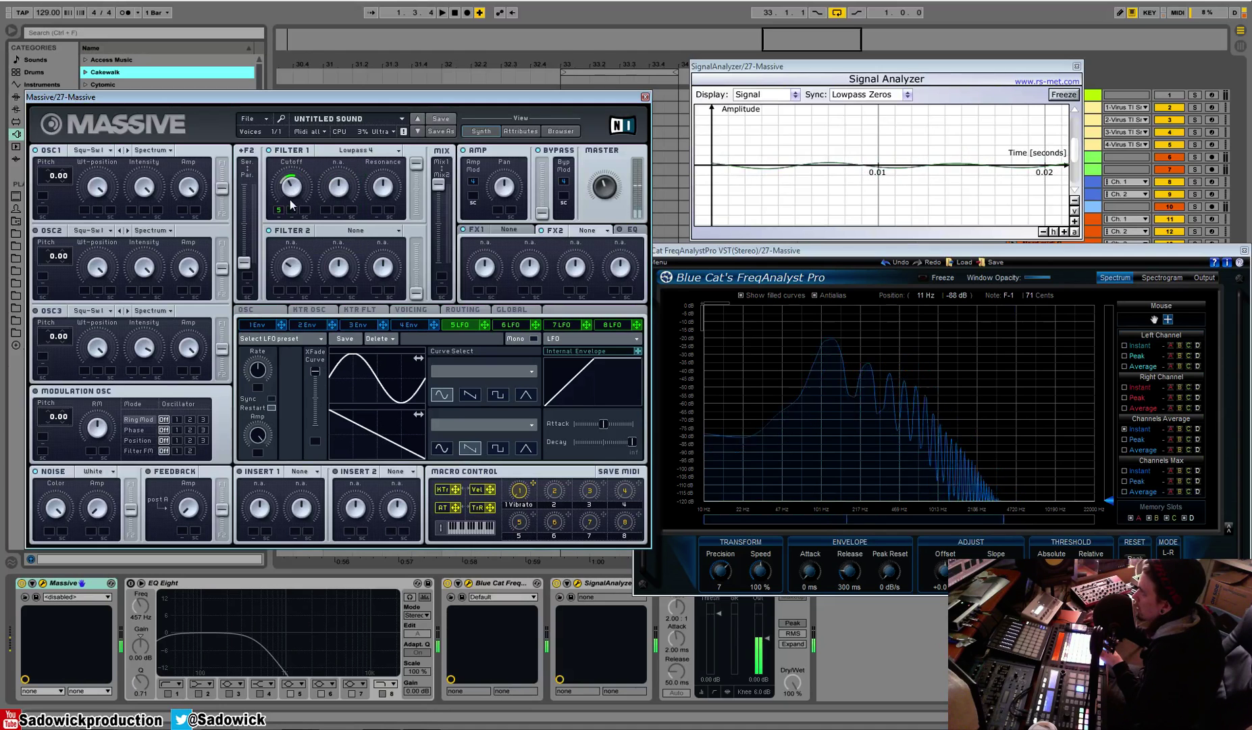
pyautogui.moveTo(291, 203); pyautogui.dragTo(291, 194)
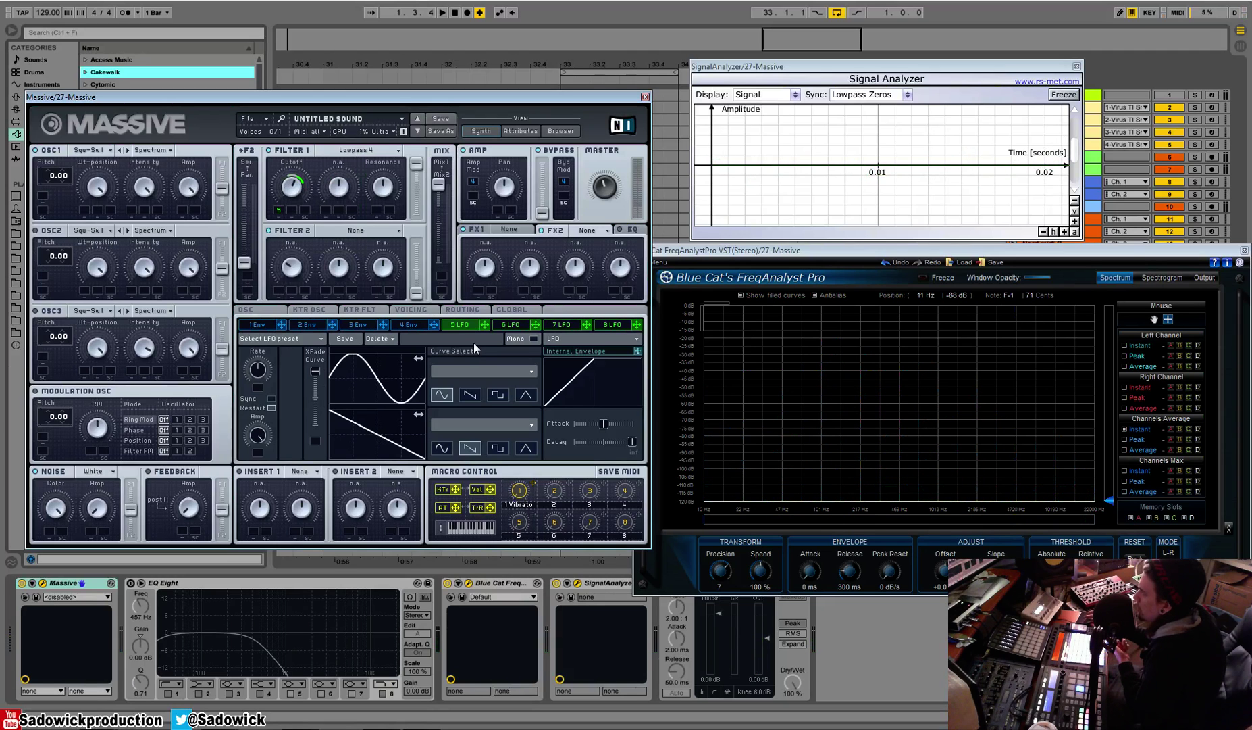
# - Add LFO 6 as a second modulator on Filter 1's cutoff
pyautogui.click(514, 323)
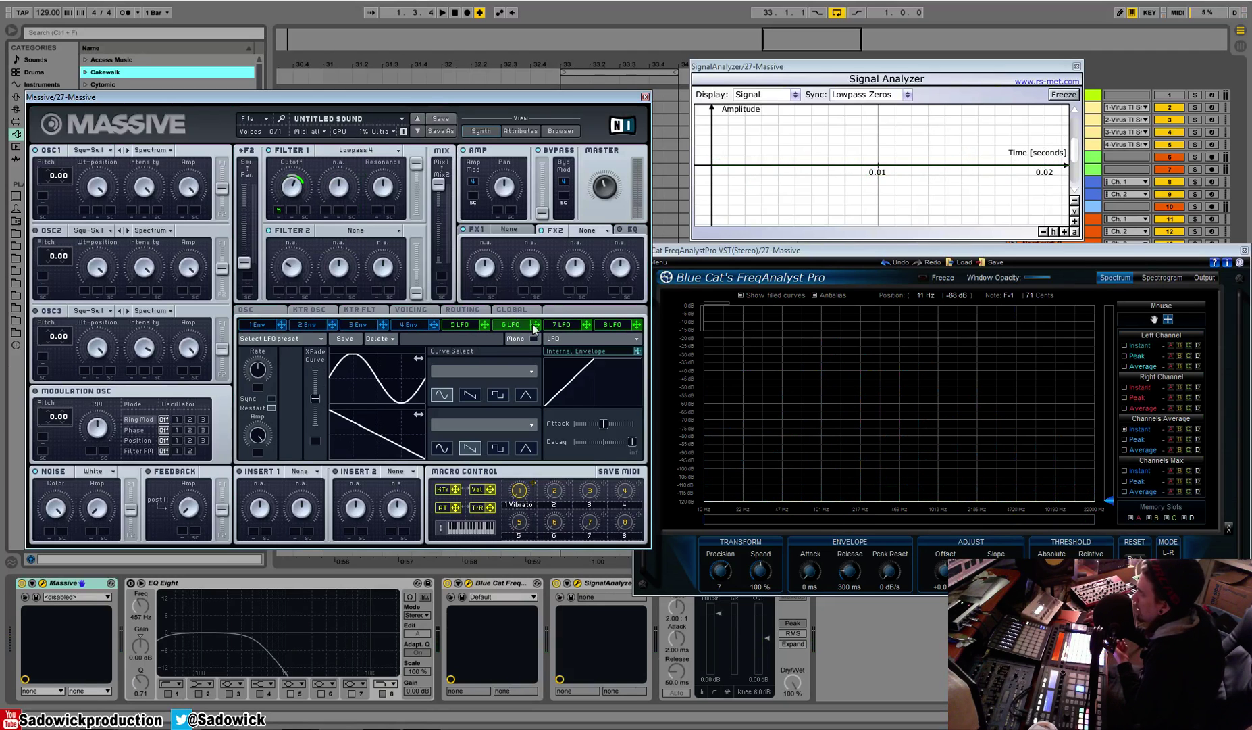
pyautogui.moveTo(536, 324); pyautogui.dragTo(292, 193)
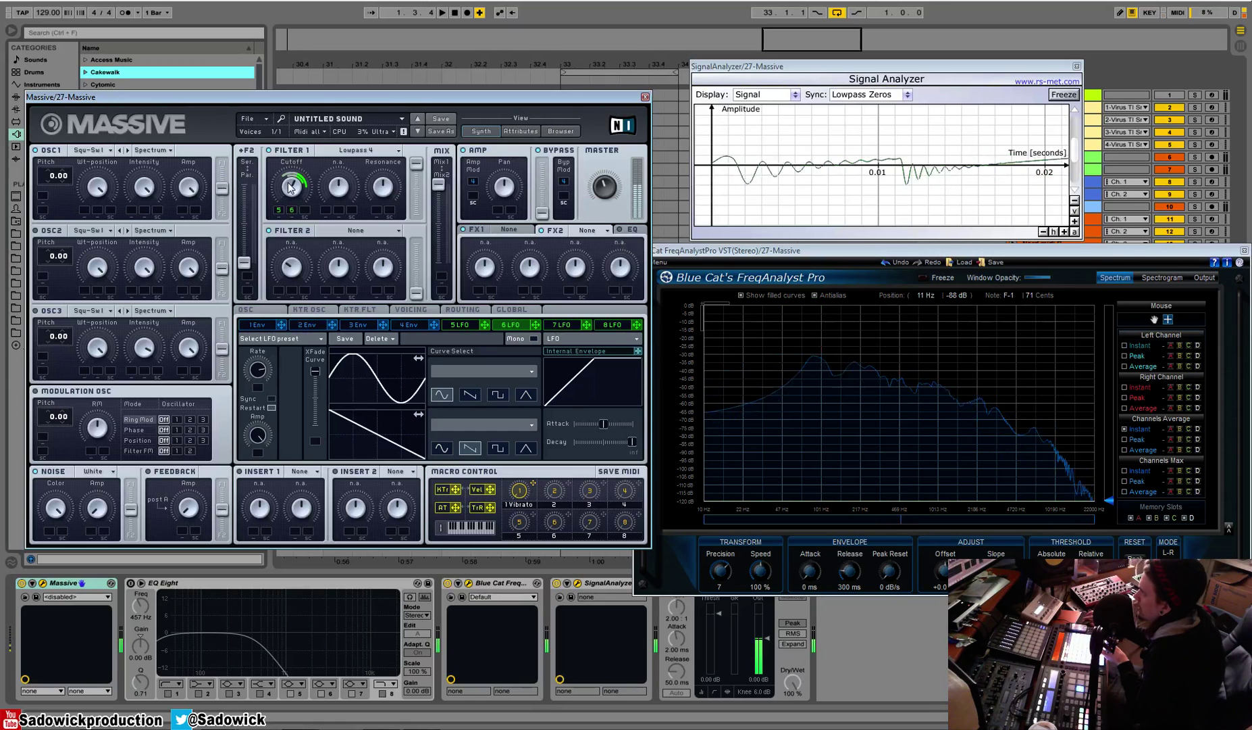
pyautogui.click(357, 150)
# - Switch Filter 1 to None, then back to Lowpass 4
pyautogui.click(357, 152)
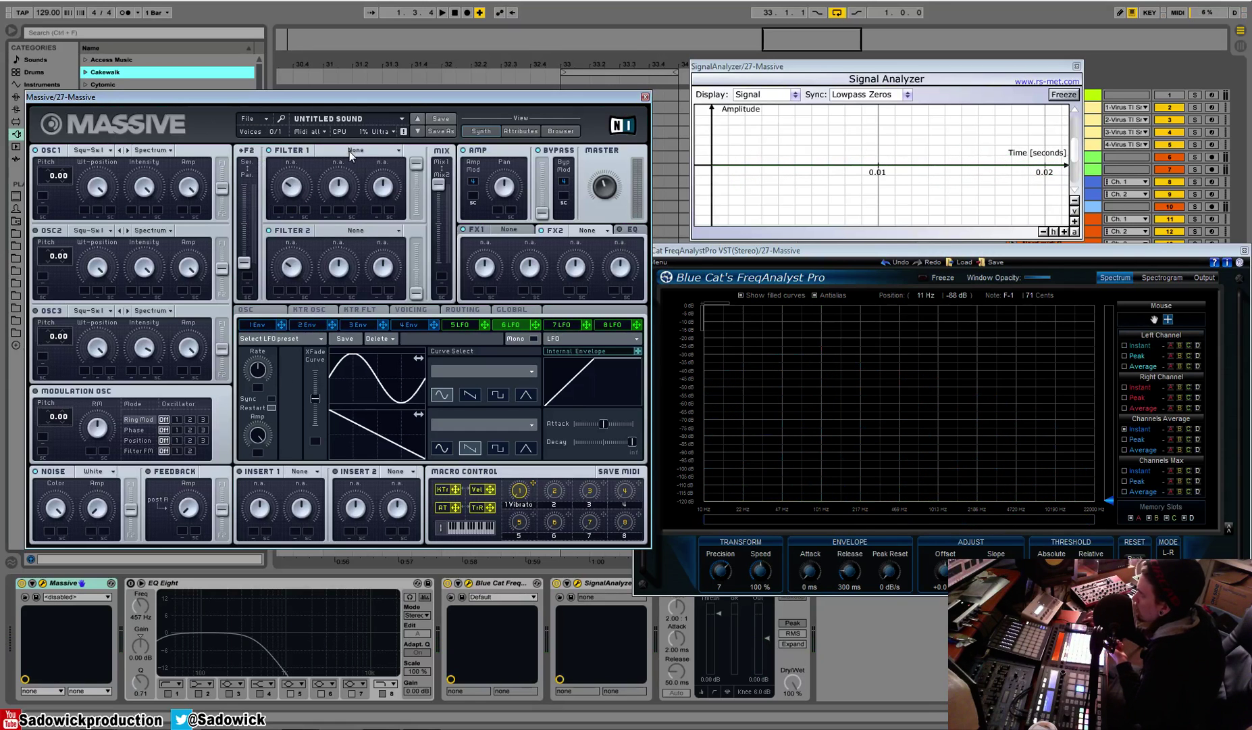
pyautogui.click(349, 152)
pyautogui.click(349, 161)
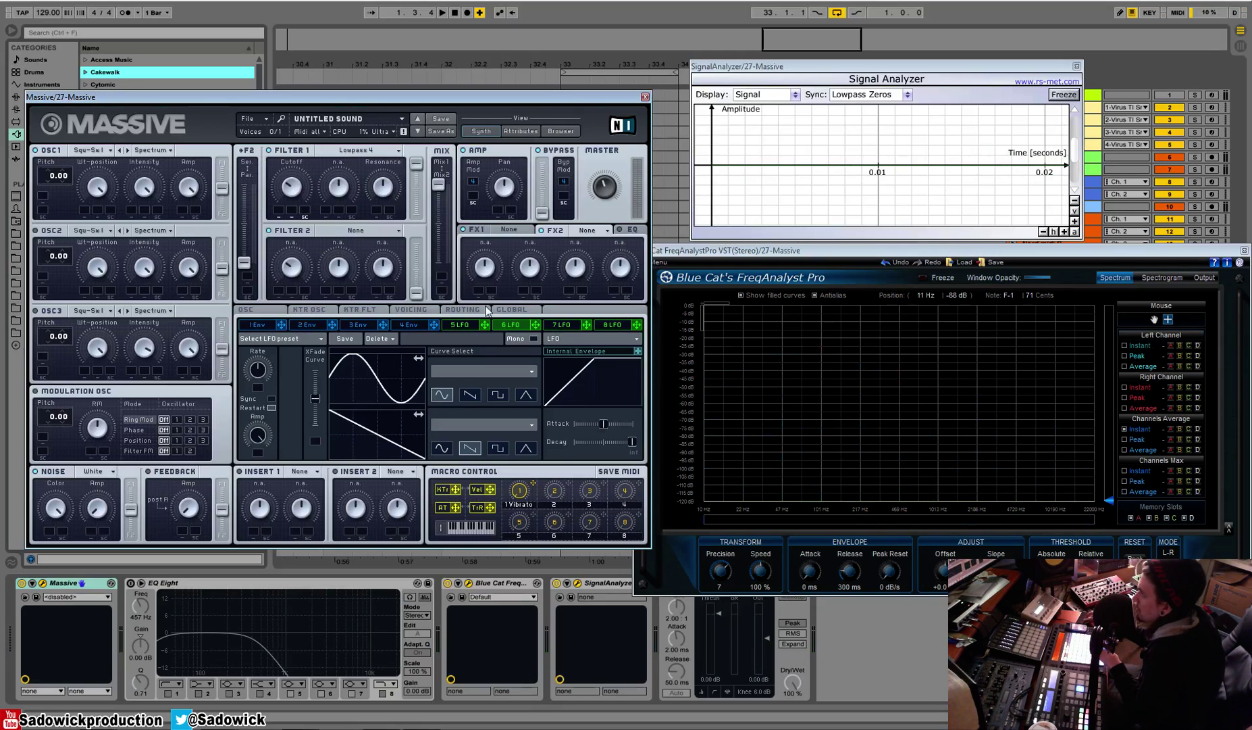
# - Assign macro 2 to Filter 1's cutoff and set its modulation depth
pyautogui.moveTo(329, 218); pyautogui.dragTo(302, 209)
pyautogui.moveTo(306, 212); pyautogui.dragTo(295, 218)
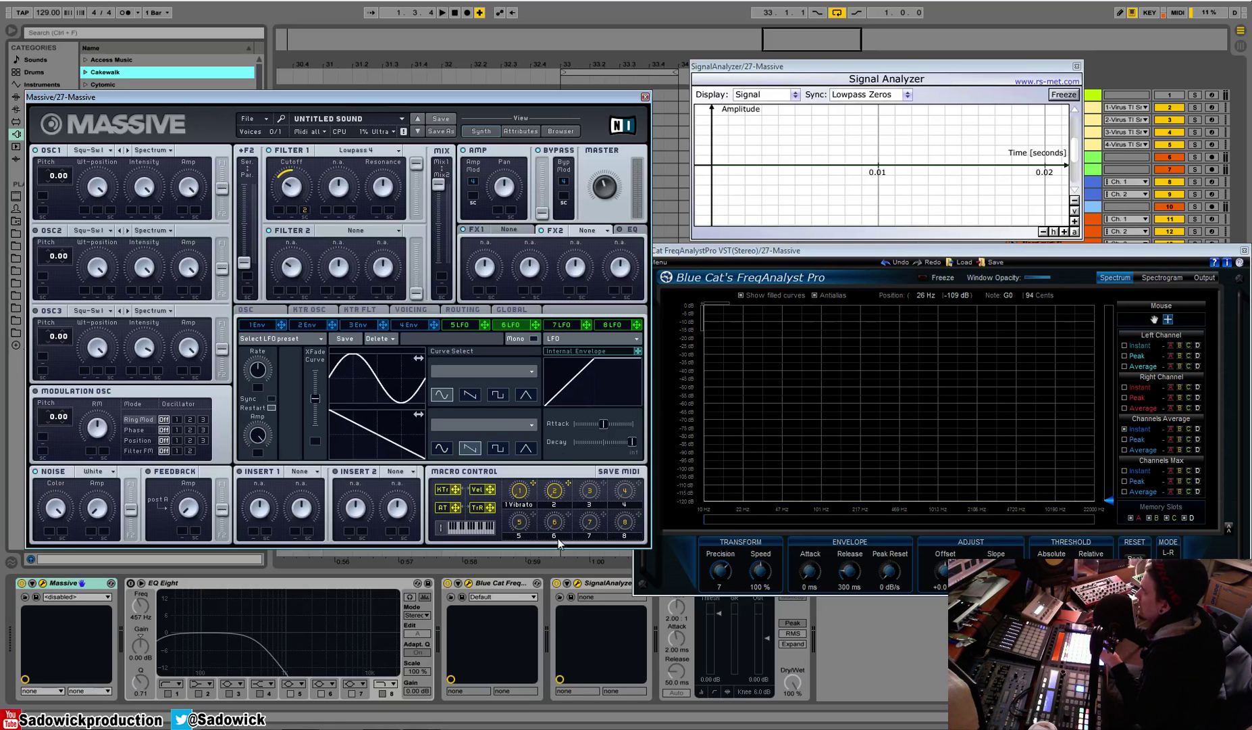
pyautogui.click(316, 131)
pyautogui.click(341, 154)
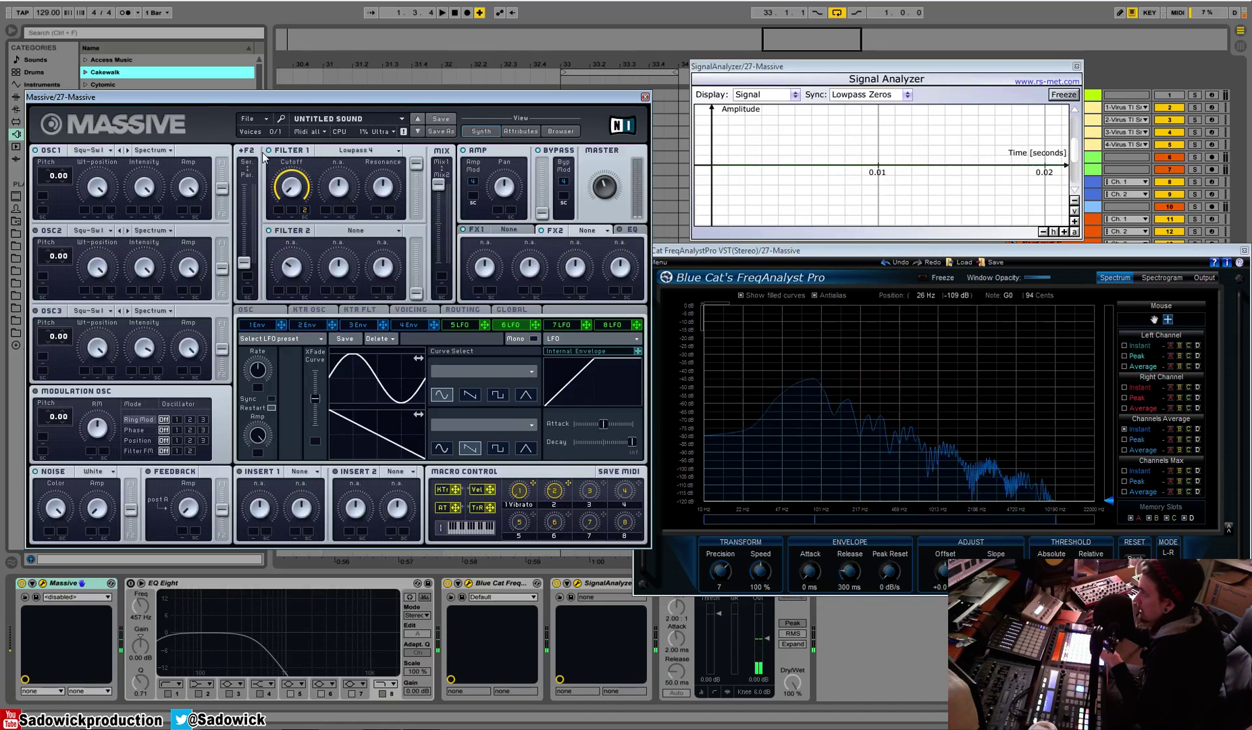
# - After checking the Attributes page, assign macro 2 to OSC1's wavetable position too
pyautogui.click(518, 132)
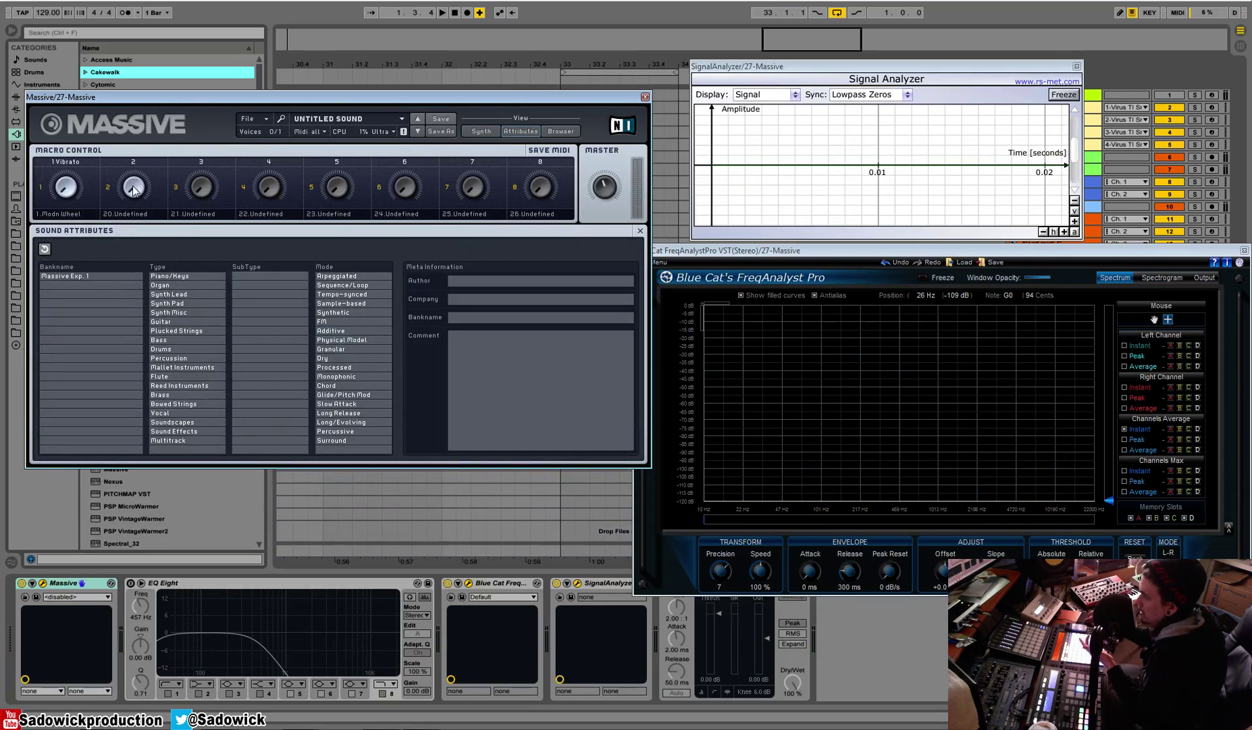
pyautogui.click(489, 133)
pyautogui.moveTo(513, 297); pyautogui.dragTo(88, 213)
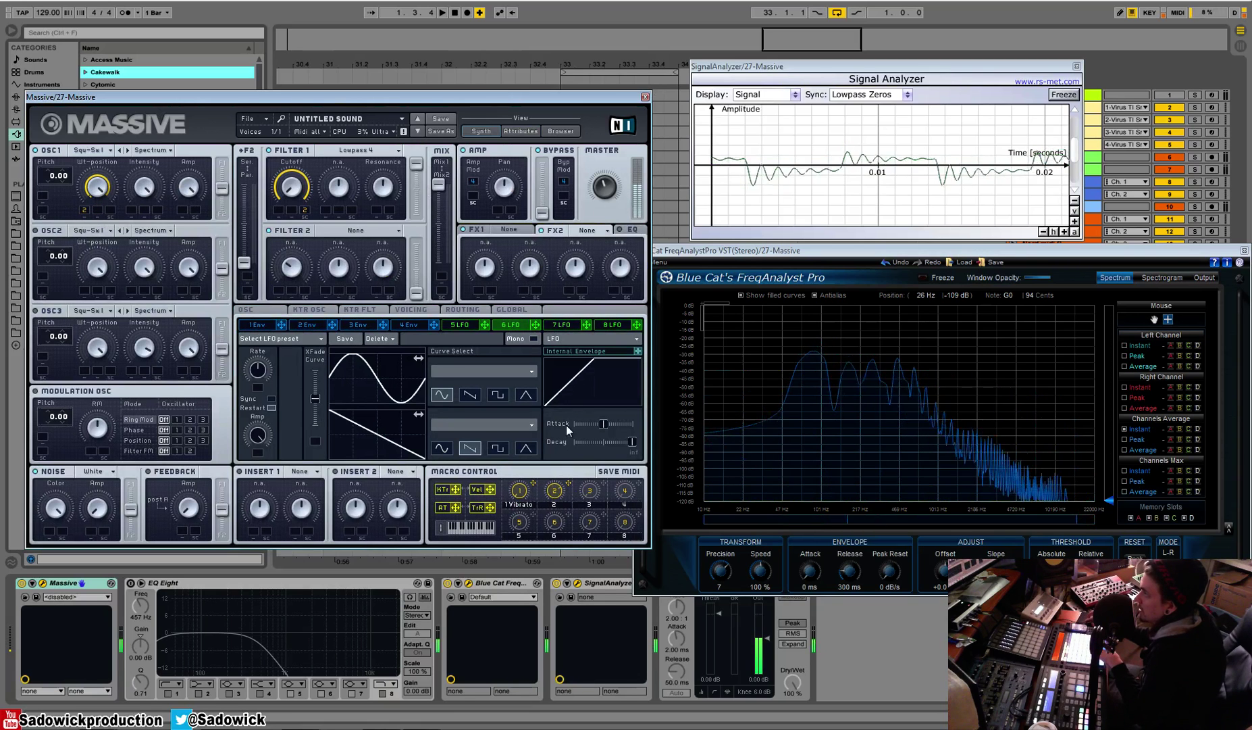
# - Switch OSC1 to the Grain II wavetable, then start a File > New Sound
pyautogui.click(95, 151)
pyautogui.click(262, 218)
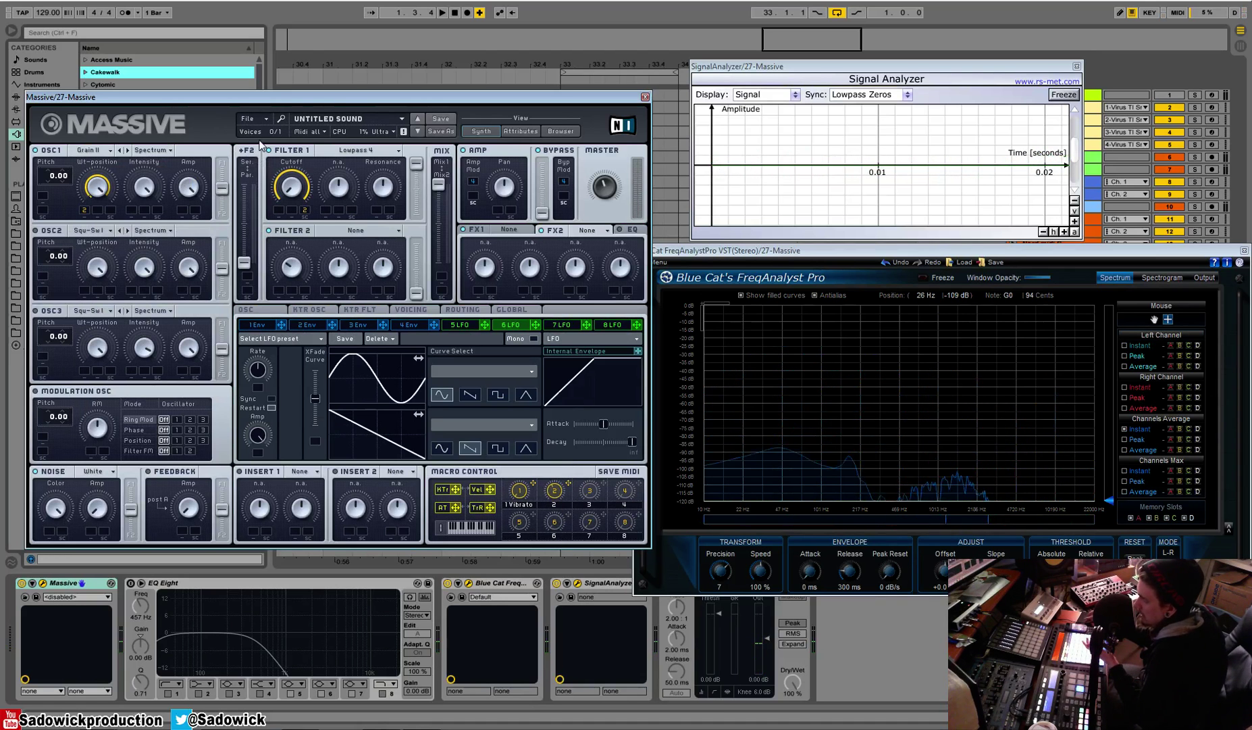
pyautogui.click(249, 118)
pyautogui.click(255, 127)
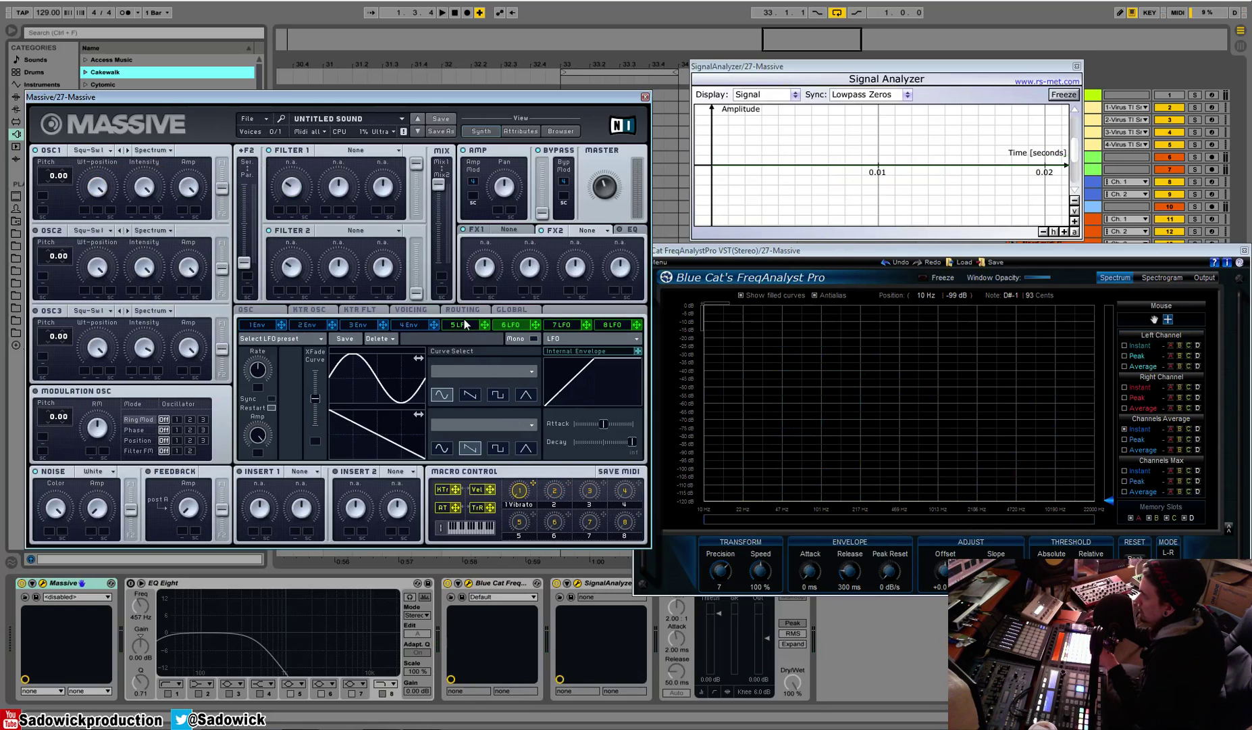
# - Route LFO 5 to Filter 1's cutoff, raise the XFade amount, and choose Lowpass 4
pyautogui.moveTo(435, 300); pyautogui.dragTo(279, 212)
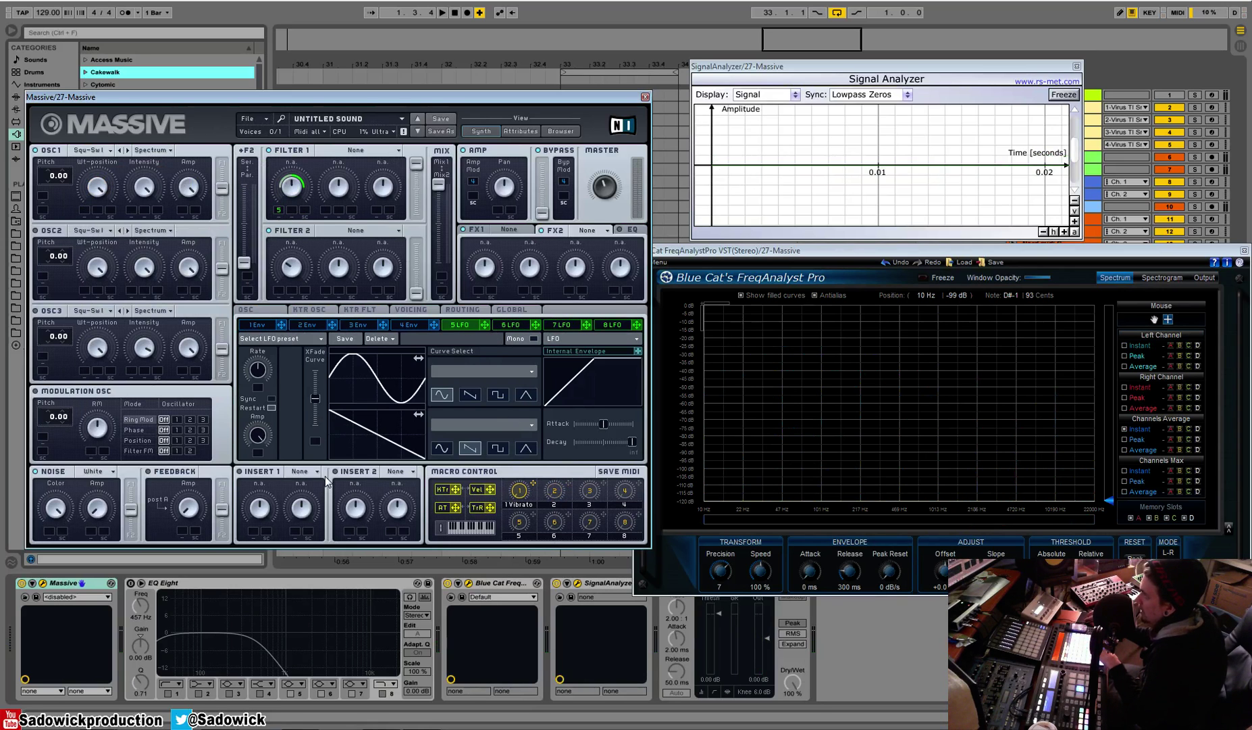
pyautogui.moveTo(320, 391); pyautogui.dragTo(321, 367)
pyautogui.click(325, 150)
pyautogui.click(344, 159)
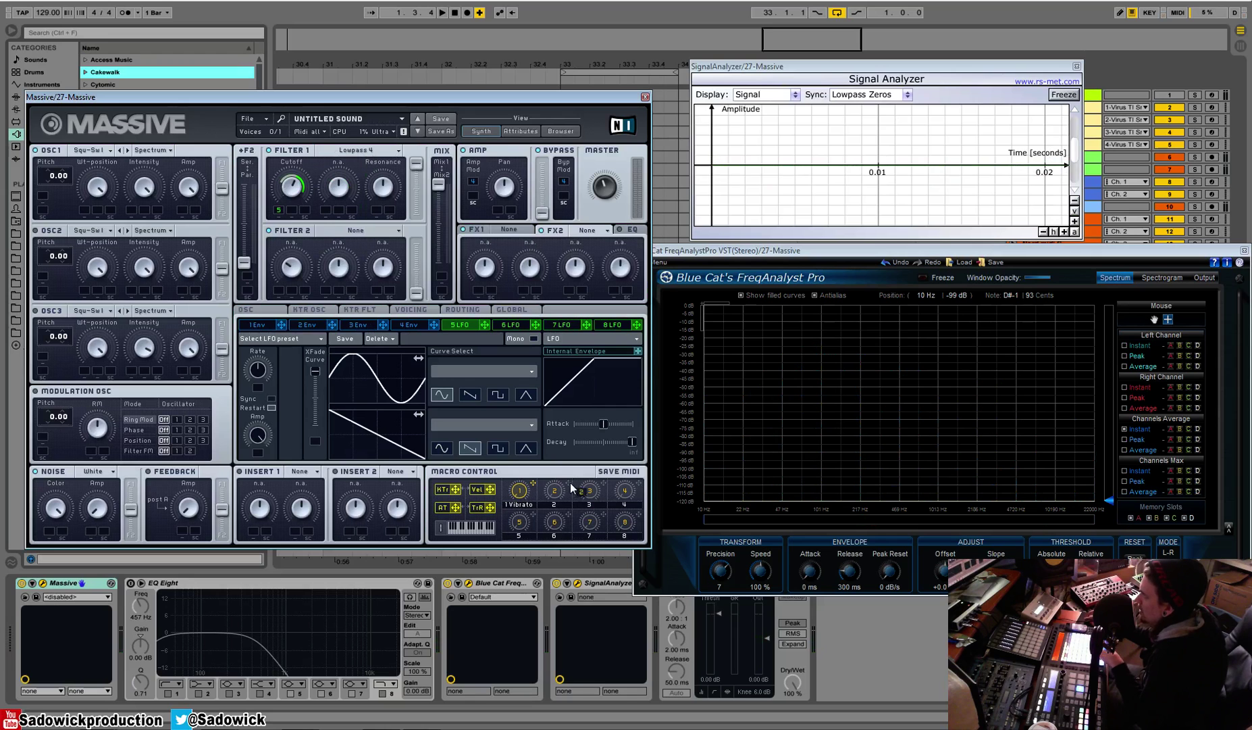
# - Place macro 2 in the side-chain slot under the cutoff's LFO 5 assignment
pyautogui.moveTo(572, 487); pyautogui.dragTo(305, 214)
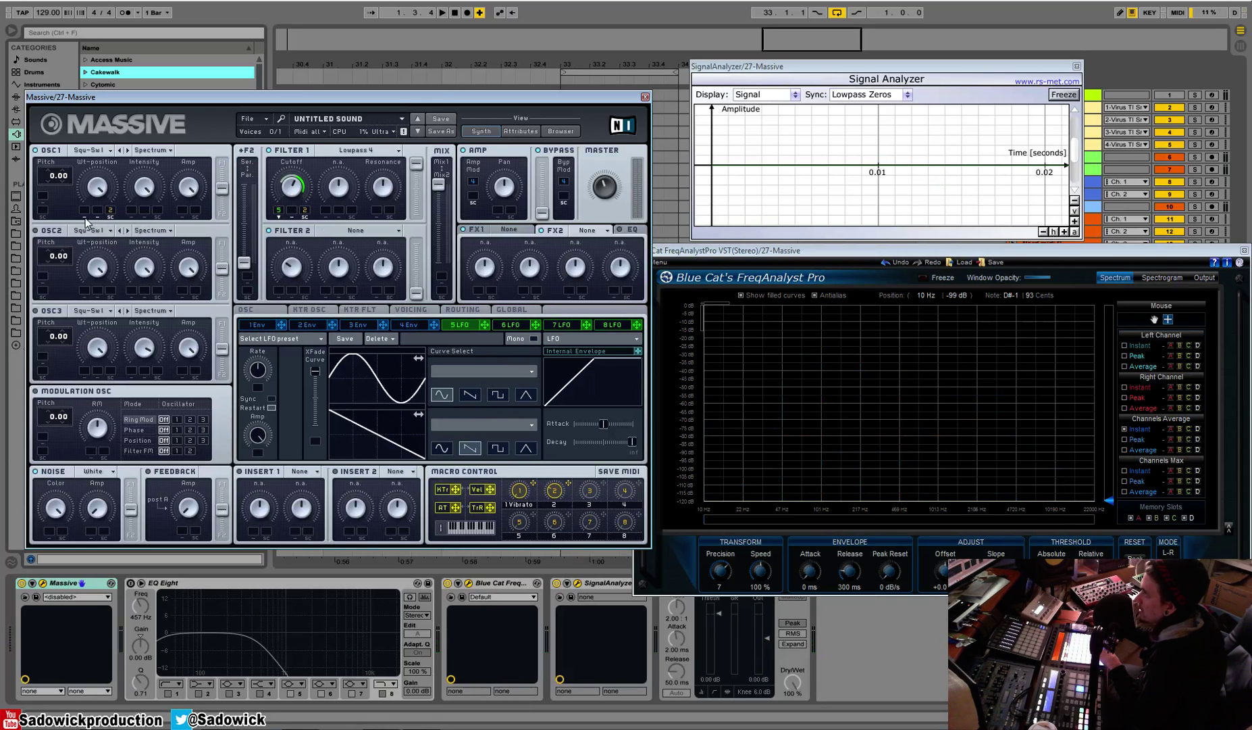
# - Change OSC1's wavetable to Sonic
pyautogui.click(107, 156)
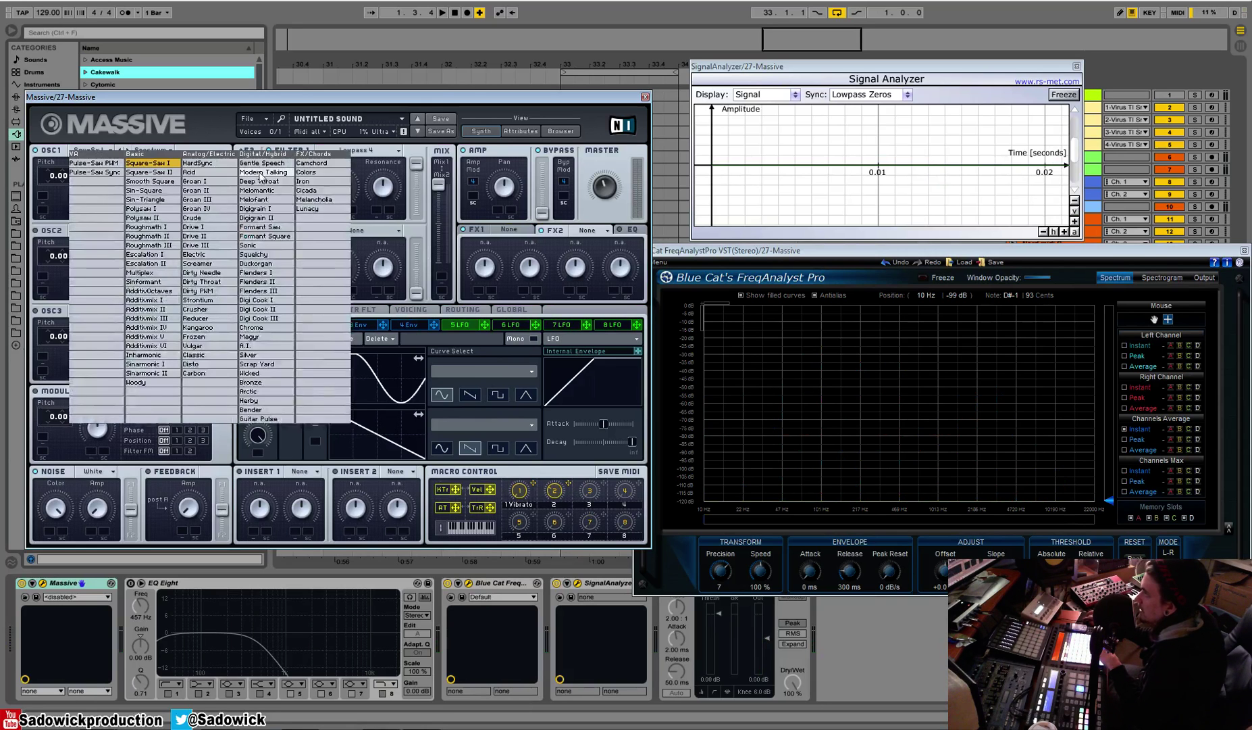
pyautogui.click(267, 249)
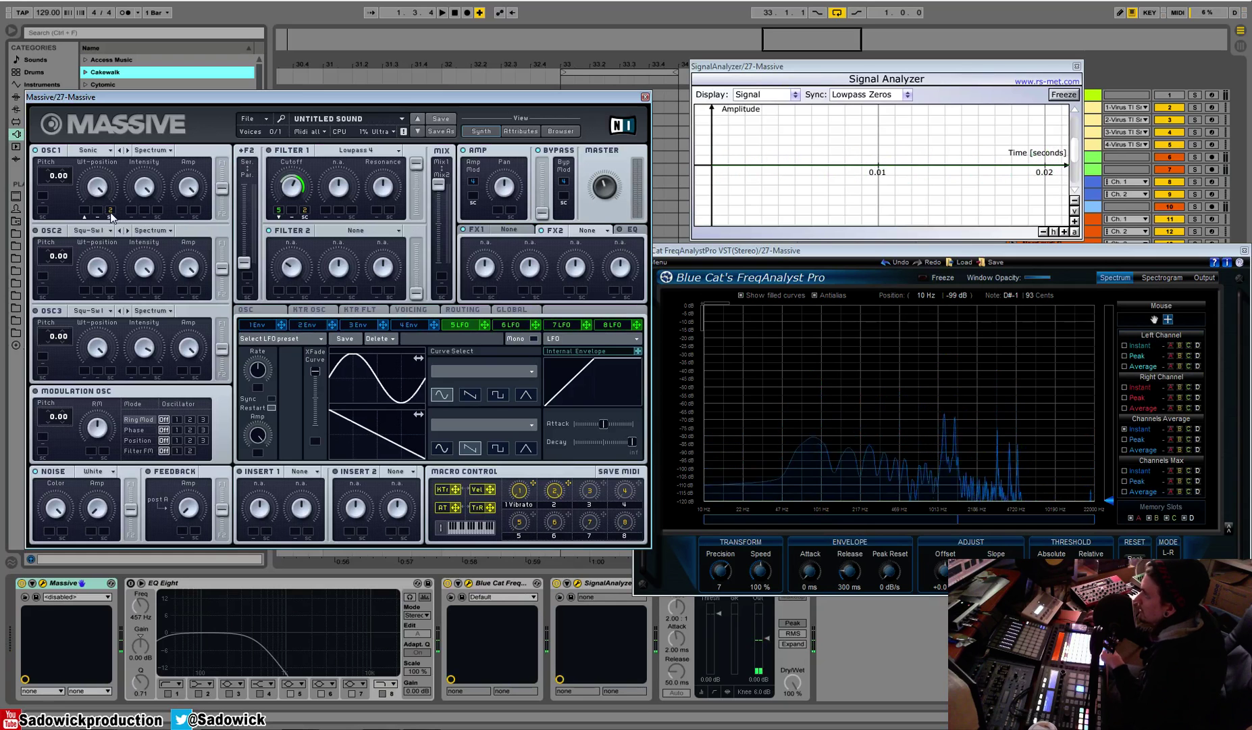
# - Set macro 2's depth on OSC1's wavetable position, then show LFO 6's settings
pyautogui.moveTo(111, 215); pyautogui.dragTo(113, 231)
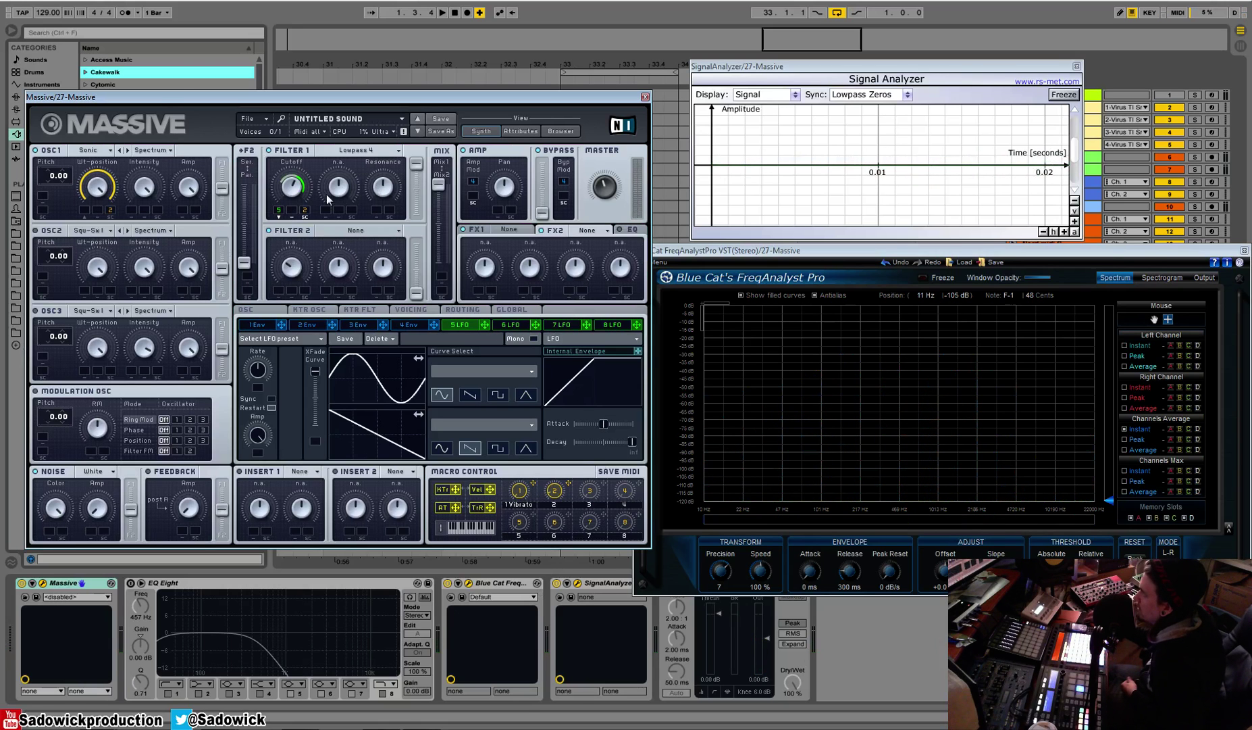
pyautogui.click(509, 327)
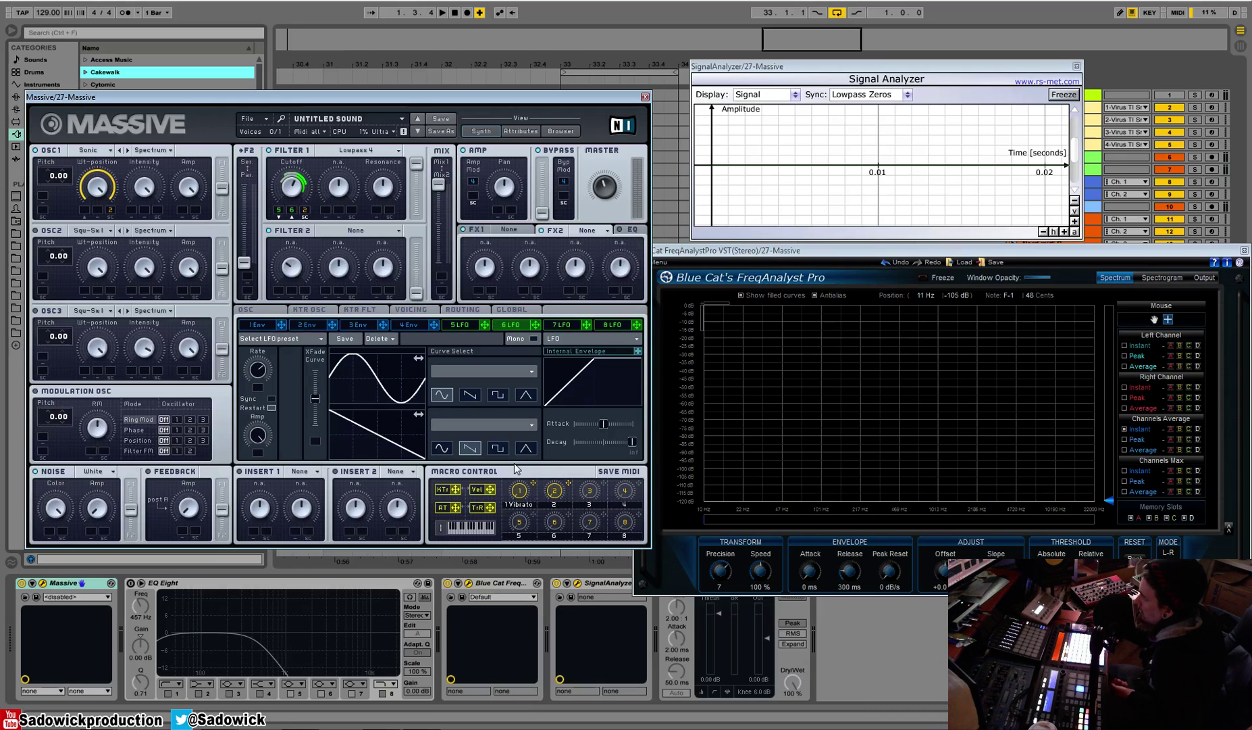
# - Remove the macro 2 assignment from OSC1's Wt-position slot
pyautogui.rightClick(109, 210)
pyautogui.click(140, 212)
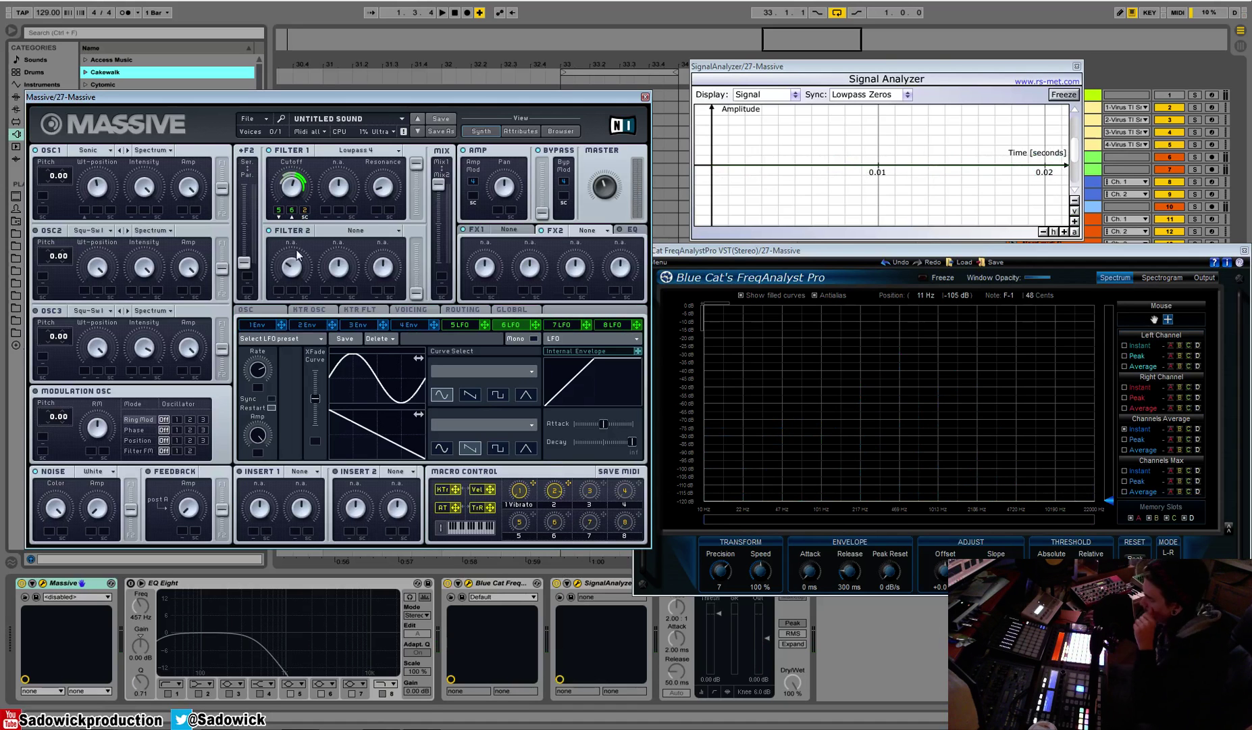
# - Drag the LFO's XFade Curve slider down to reduce the crossfade curve amount
pyautogui.moveTo(315, 400); pyautogui.dragTo(311, 536)
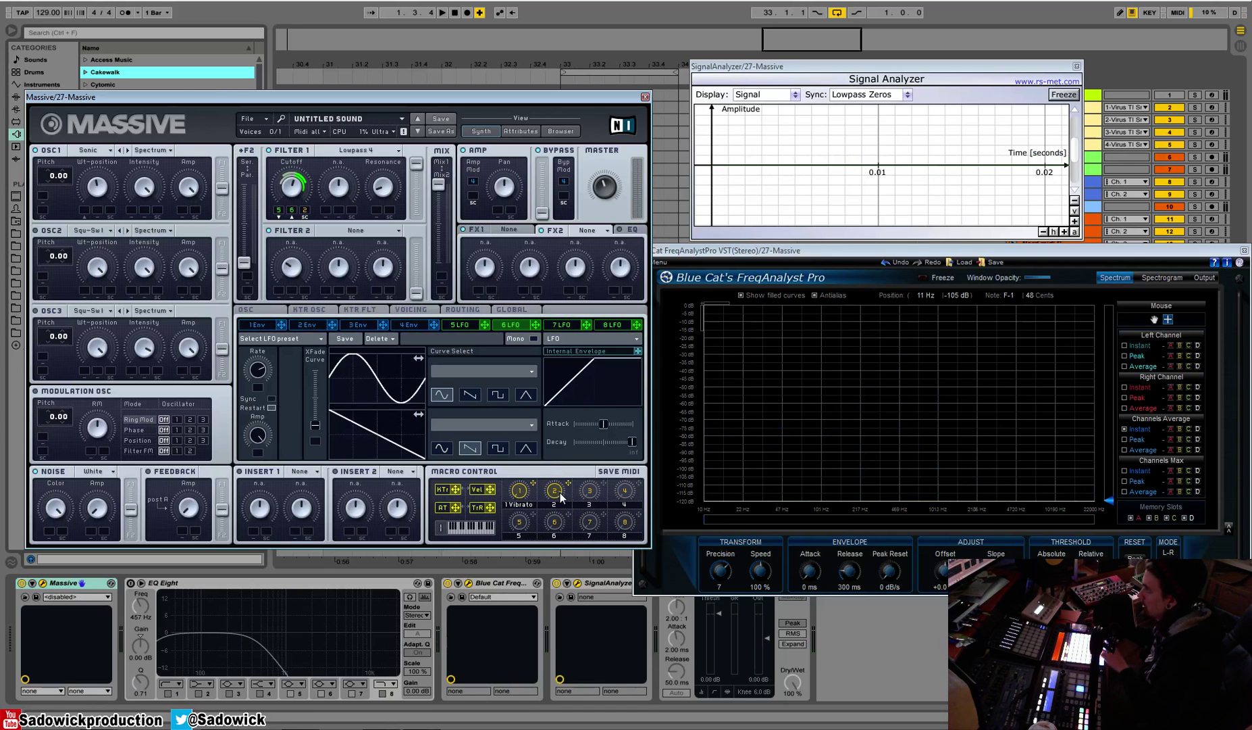